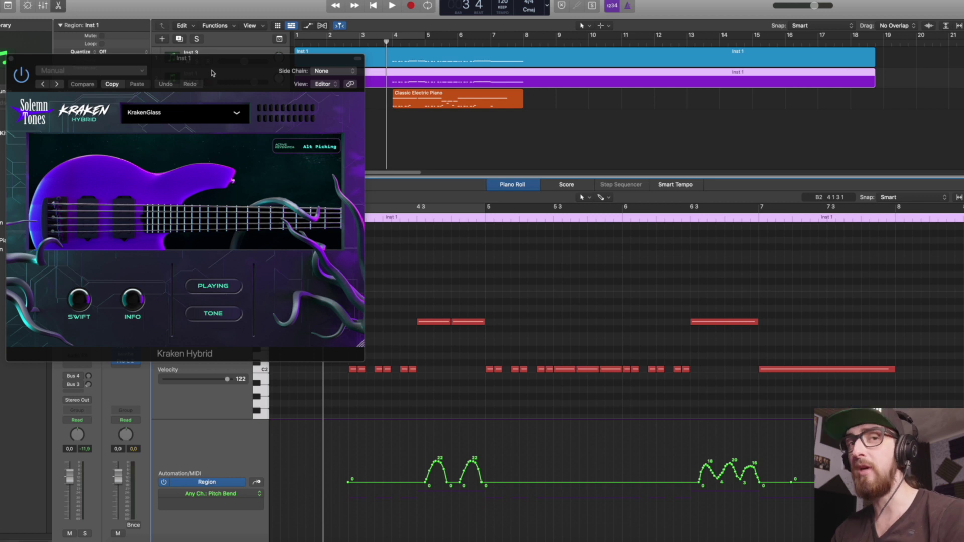
Play the bass riff through to the end of bar 7 and close the Kraken Hybrid plug-in window
key("space")
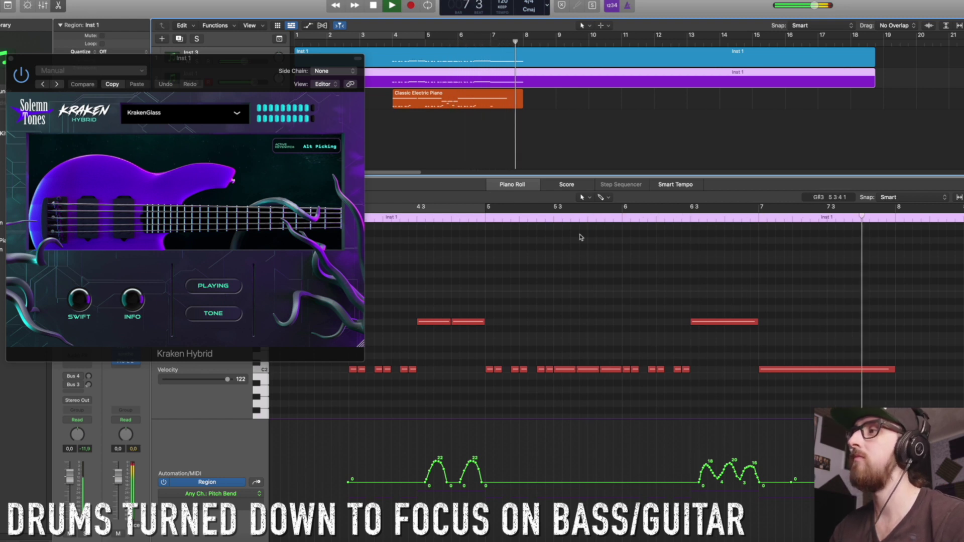
key("space")
left_click(12, 59)
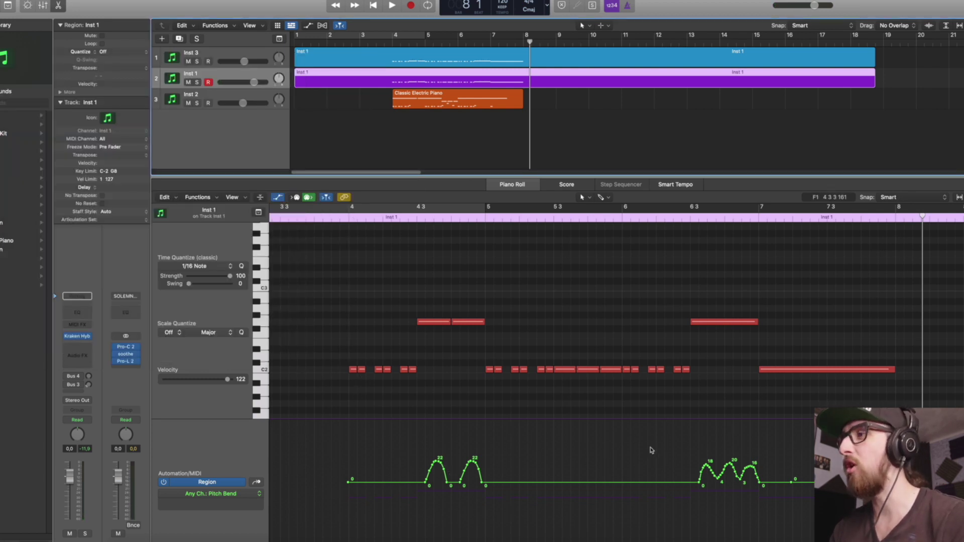
Hide the automation lane under the Inst 1 notes and reveal it again
left_click(191, 418)
left_click_drag(191, 419, 241, 539)
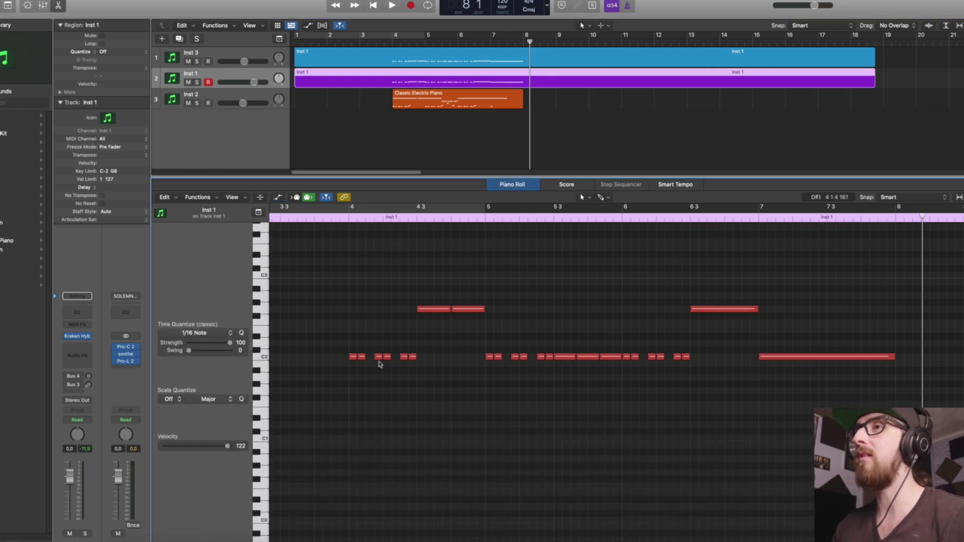
left_click(337, 224)
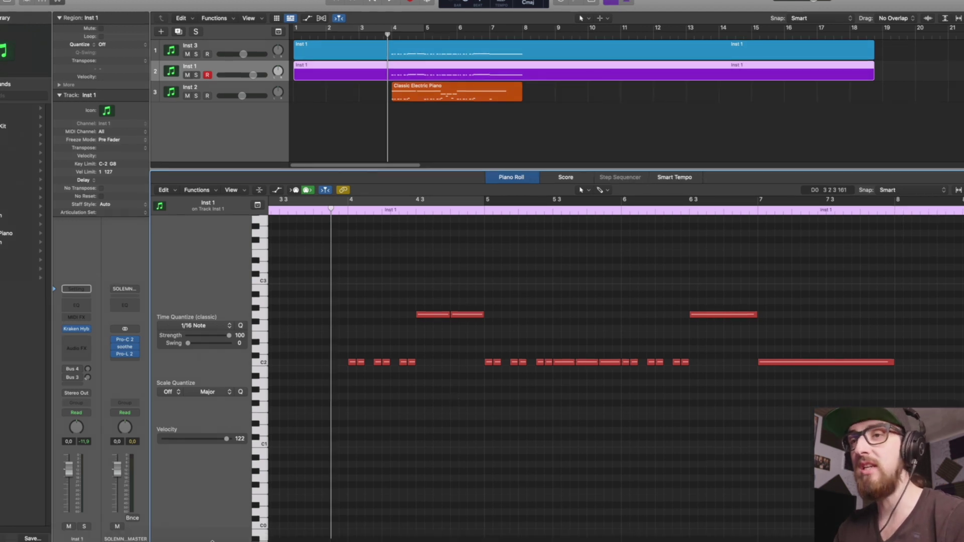
left_click_drag(212, 540, 218, 386)
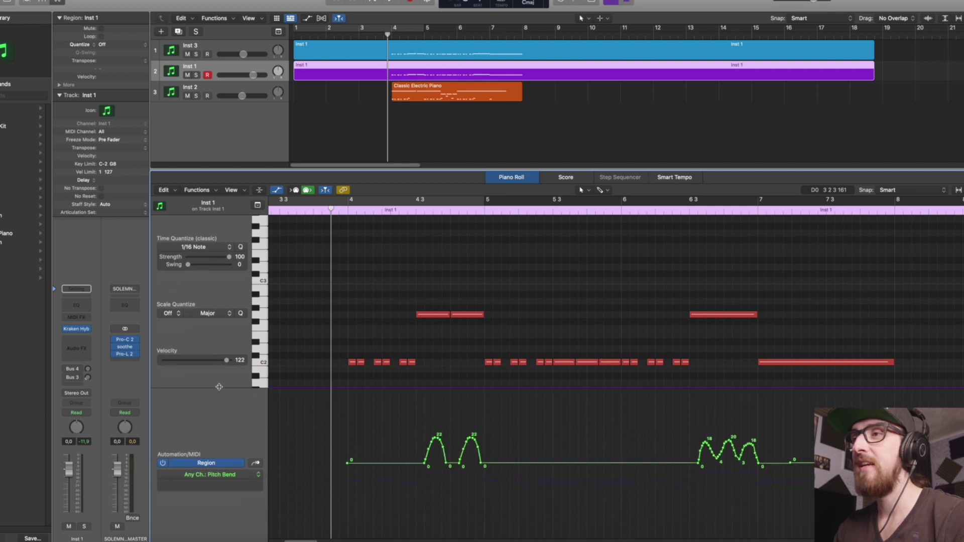
Switch the automation lane's MIDI parameter to Sustain and back to Pitch Bend
left_click(224, 475)
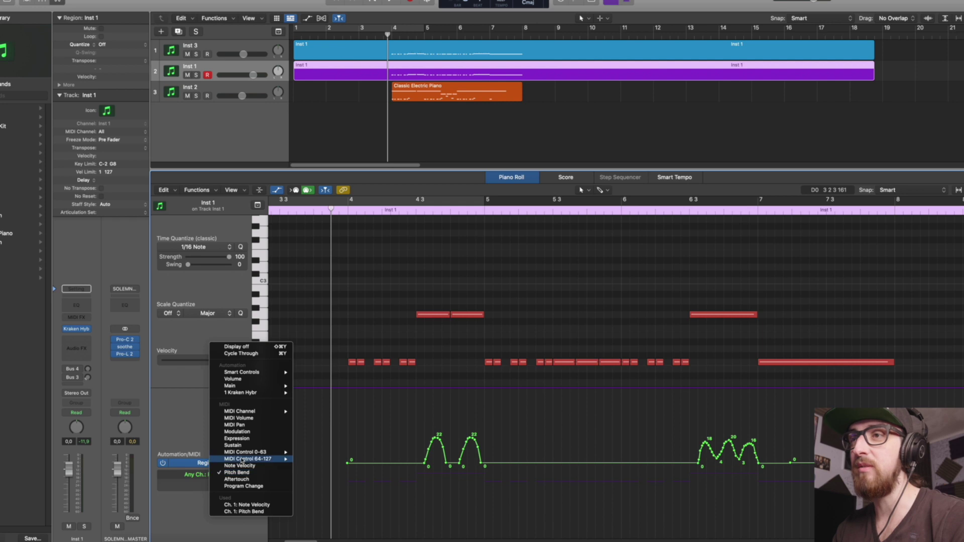
left_click(254, 415)
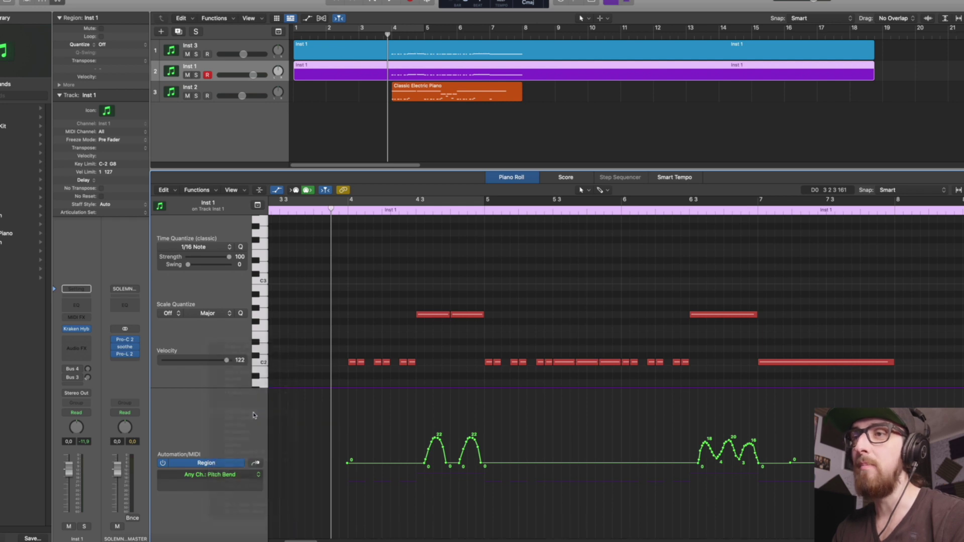
left_click(231, 474)
left_click(253, 441)
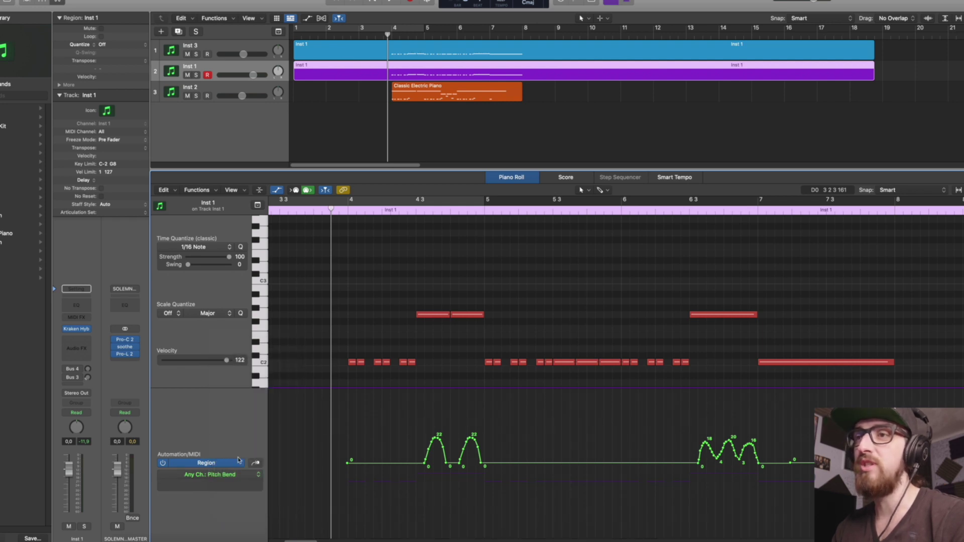
left_click(226, 474)
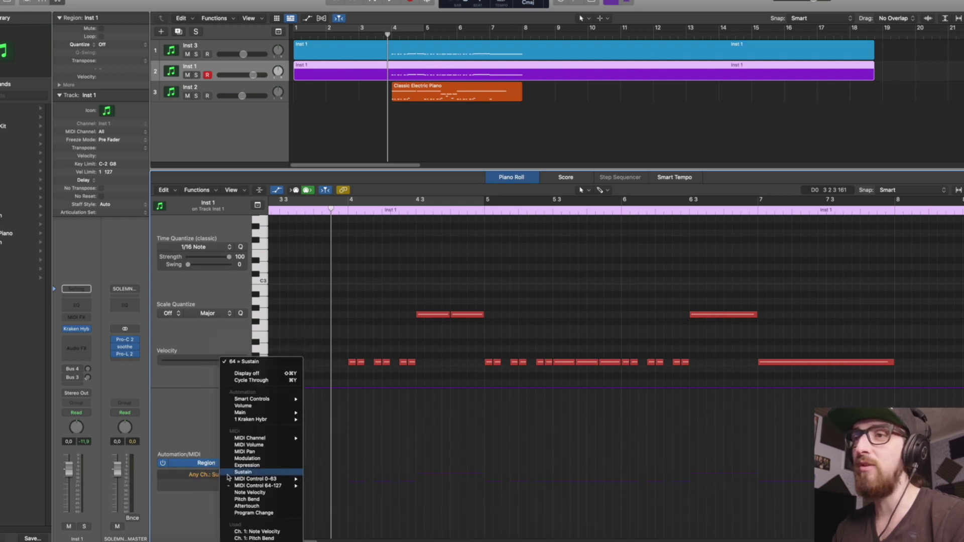
left_click(251, 500)
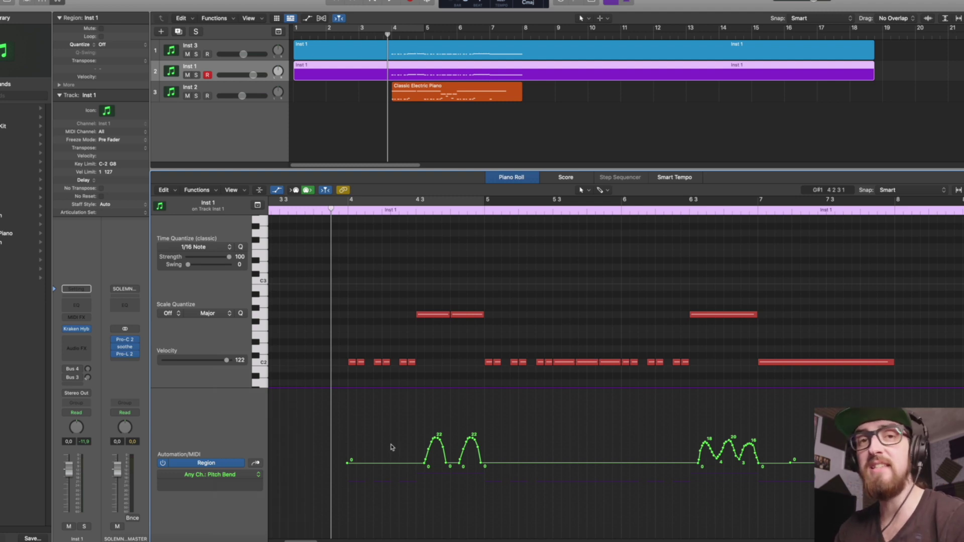
Draw trial pitch bend points at 34 and -29 early in bar 4, plus a freehand wavy curve over the short notes
key("super+Right")
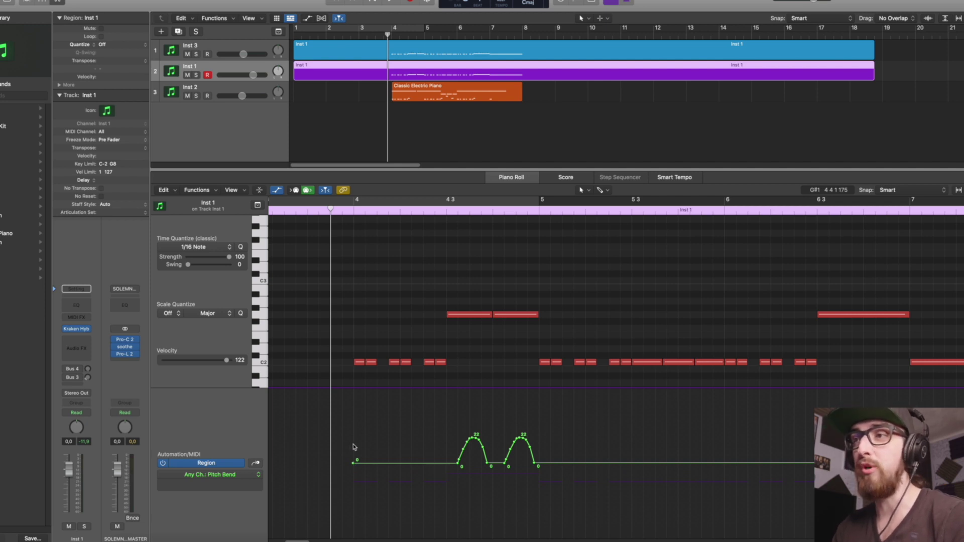
key("t")
left_click(585, 212)
left_click(398, 425)
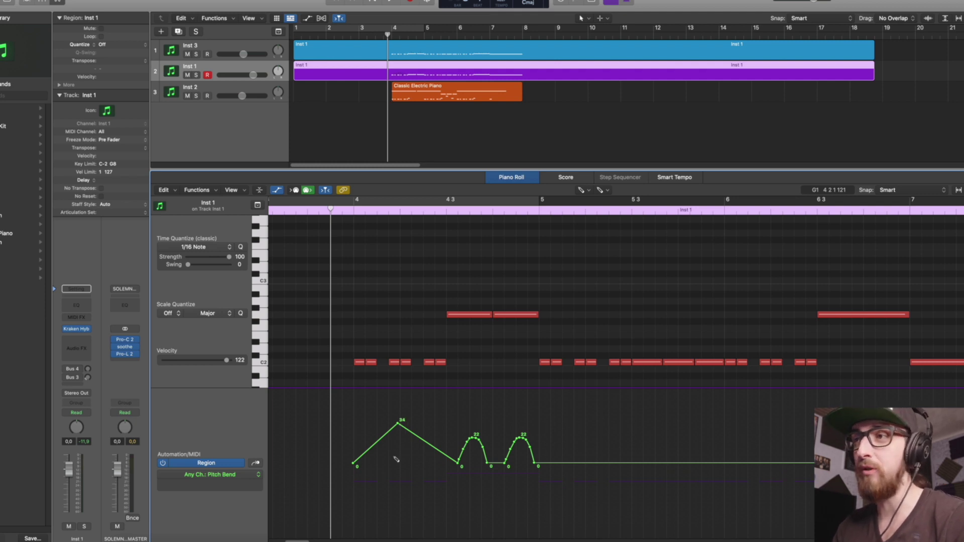
left_click(401, 496)
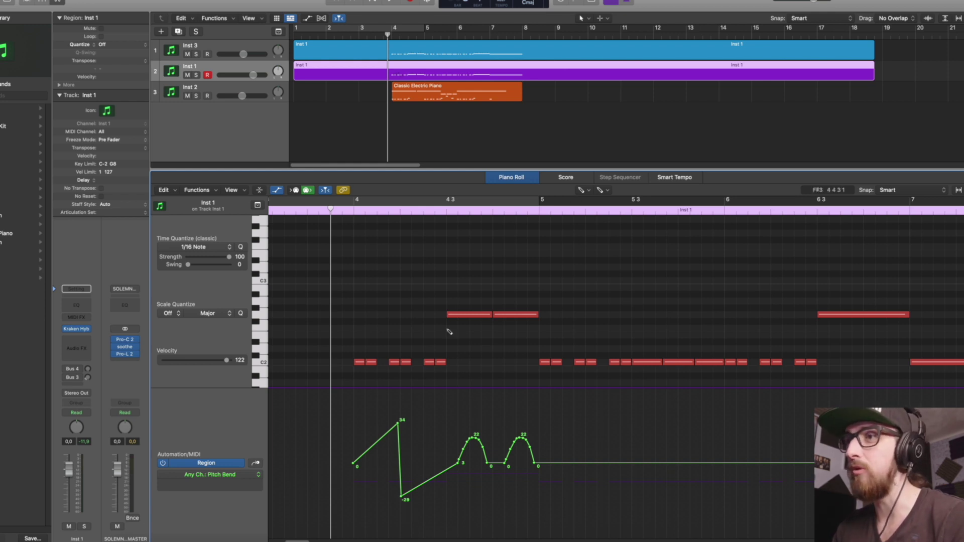
mouse_move(368, 446)
left_mouse_down()
mouse_move(381, 427)
mouse_move(397, 472)
mouse_move(421, 435)
mouse_move(430, 468)
left_mouse_up()
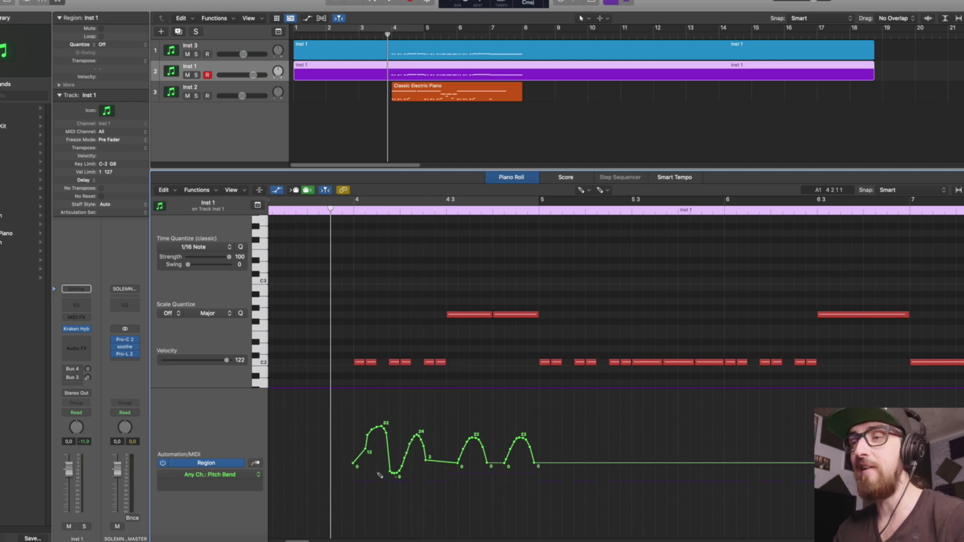
Solo the Inst 1 track and play back the drawn pitch bends
key("s")
key("space")
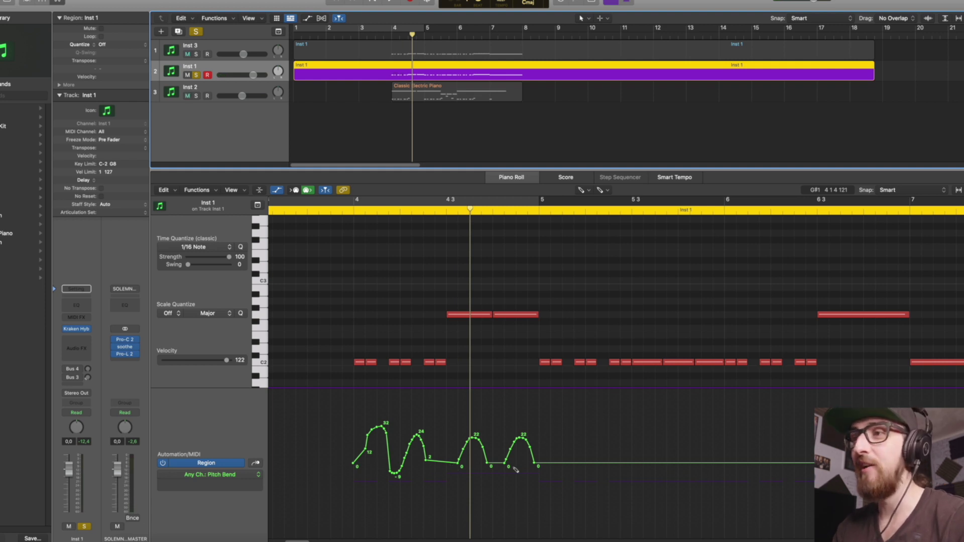
Delete the trial pitch bend curve and the two existing bends under the long notes in bar 4
left_click(583, 190)
left_click(608, 201)
left_click_drag(332, 409, 435, 478)
key("Delete")
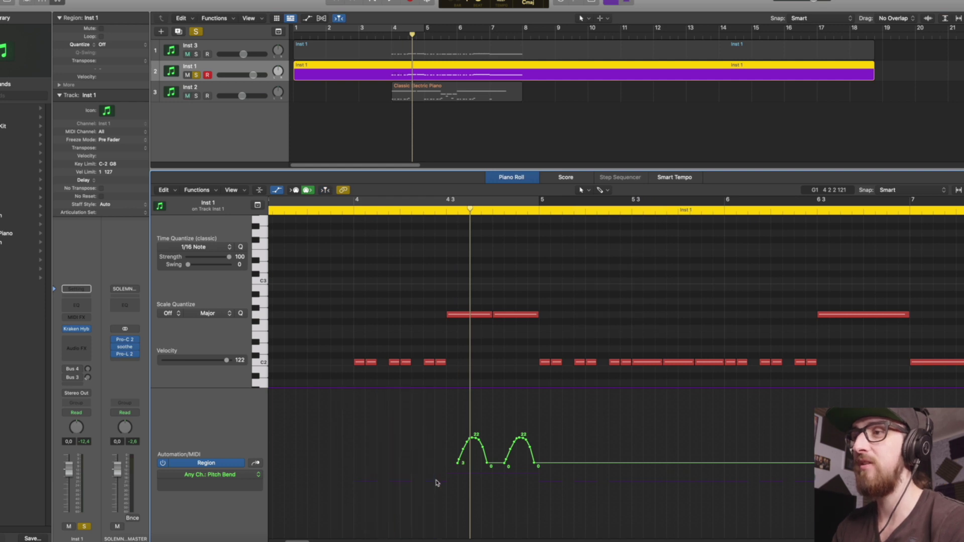
key("super+Right")
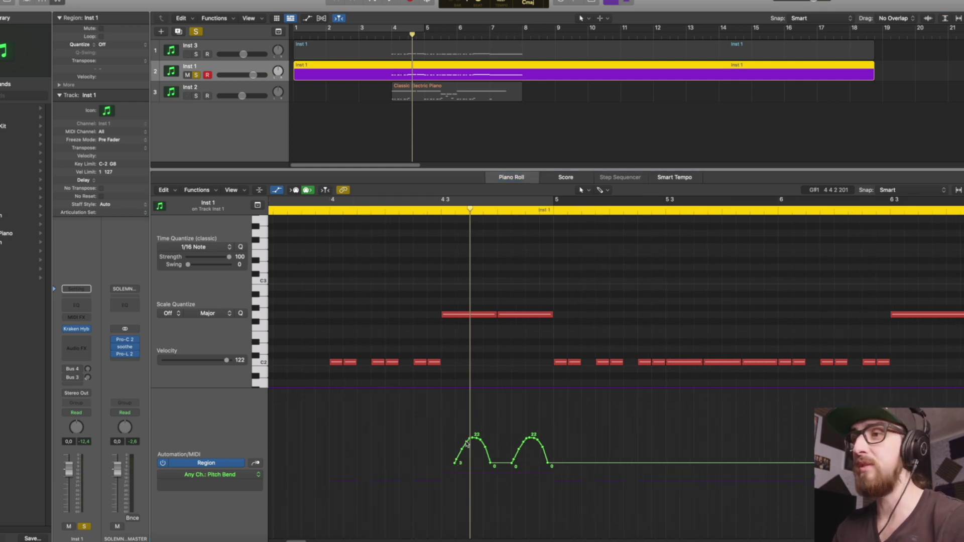
left_click_drag(446, 434, 557, 509)
key("Delete")
Place a pitch bend point just before bar 4 and set its value to 0
key("t")
key("p")
left_click(329, 470)
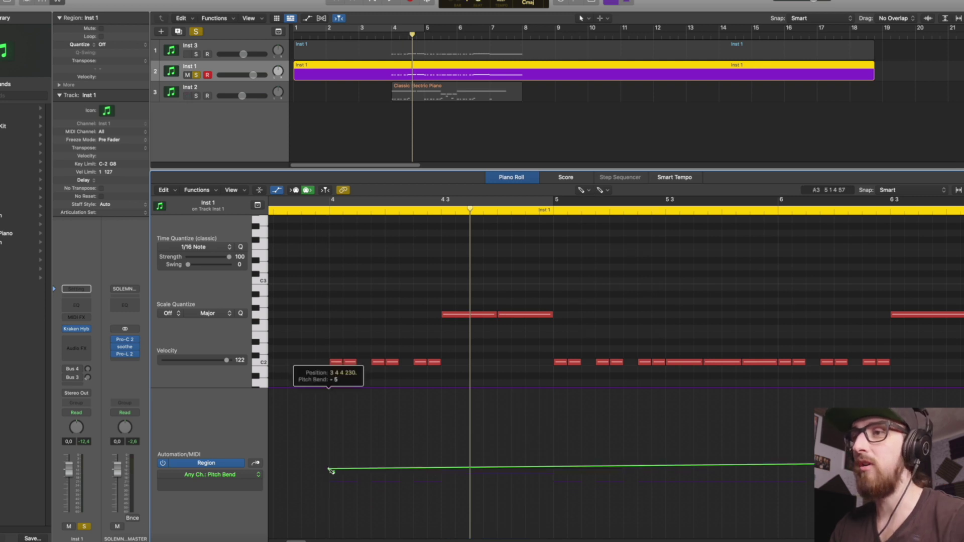
left_click(581, 189)
left_click(589, 202)
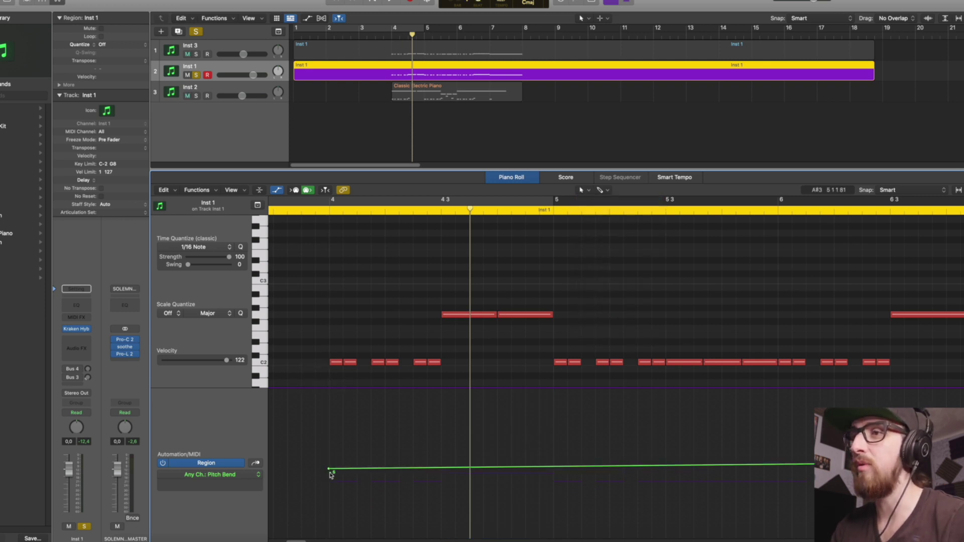
left_click_drag(329, 469, 329, 463)
Add neutral pitch bend points near the starts of the two long notes in bar 4 and put the playhead ahead of them
key("t")
key("p")
left_click(457, 464)
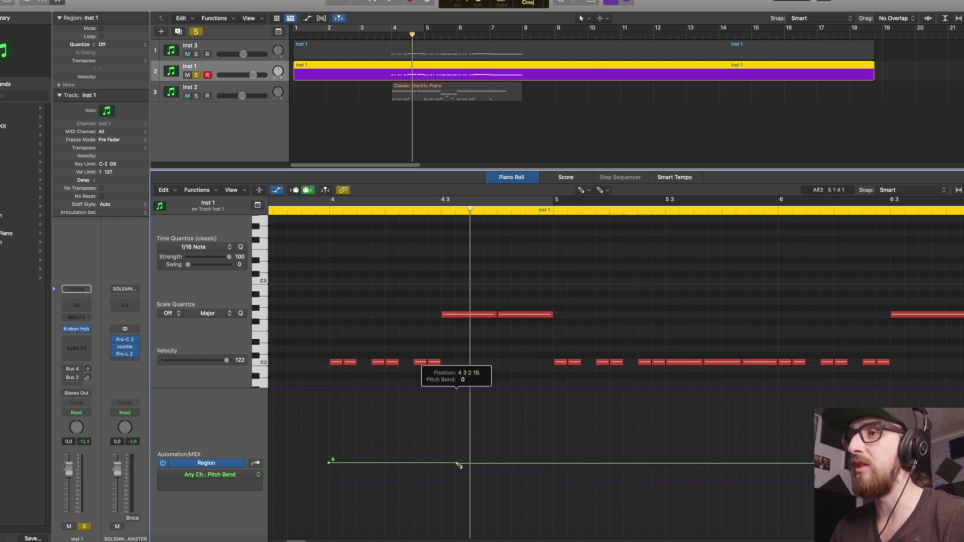
left_click(514, 463)
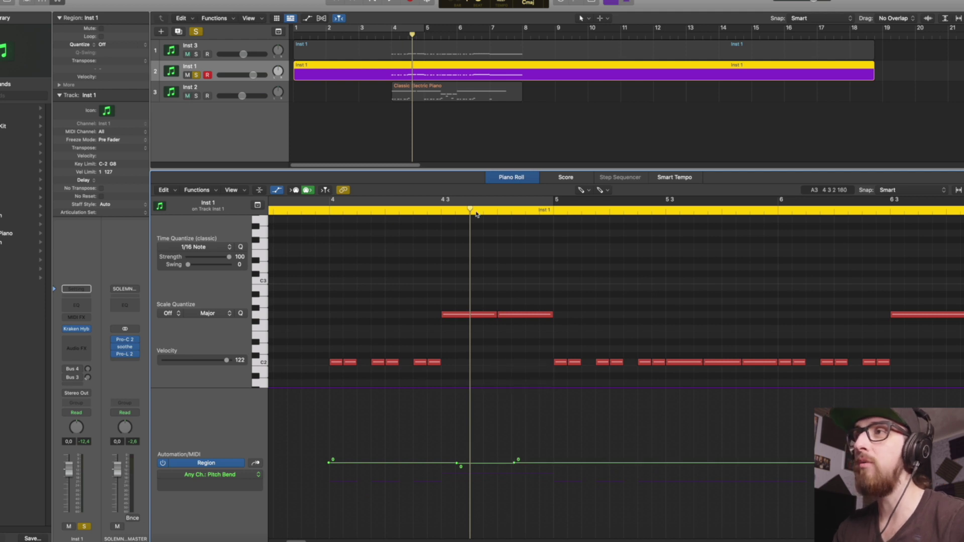
left_click(381, 206)
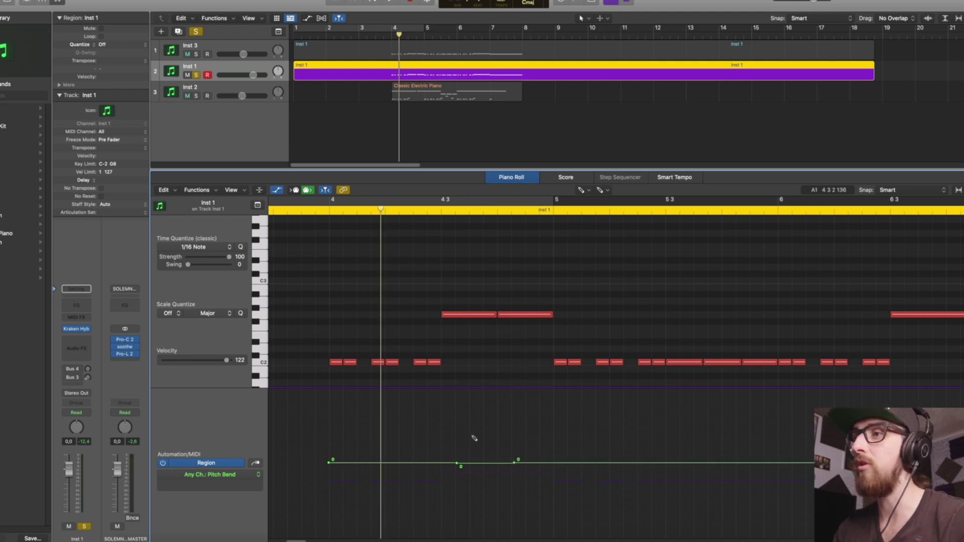
Draw a rounded pitch bend peaking at about 15 under the first long note in bar 4
mouse_move(458, 461)
left_mouse_down()
mouse_move(484, 442)
mouse_move(497, 466)
left_mouse_up()
left_click(581, 189)
key("a")
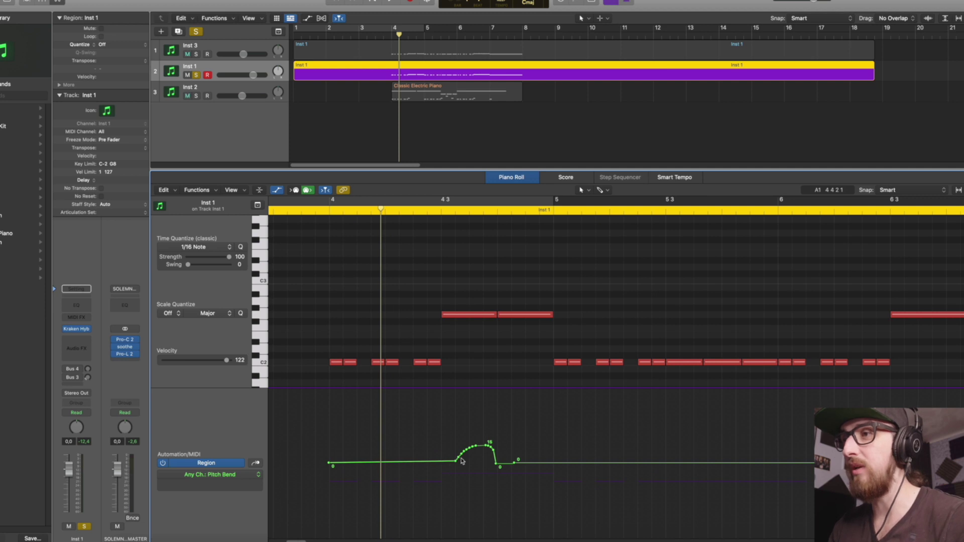
Redraw the bend under the first long note freehand as a steep pitch bend peaking at about 56
left_click(580, 190)
left_click(613, 215)
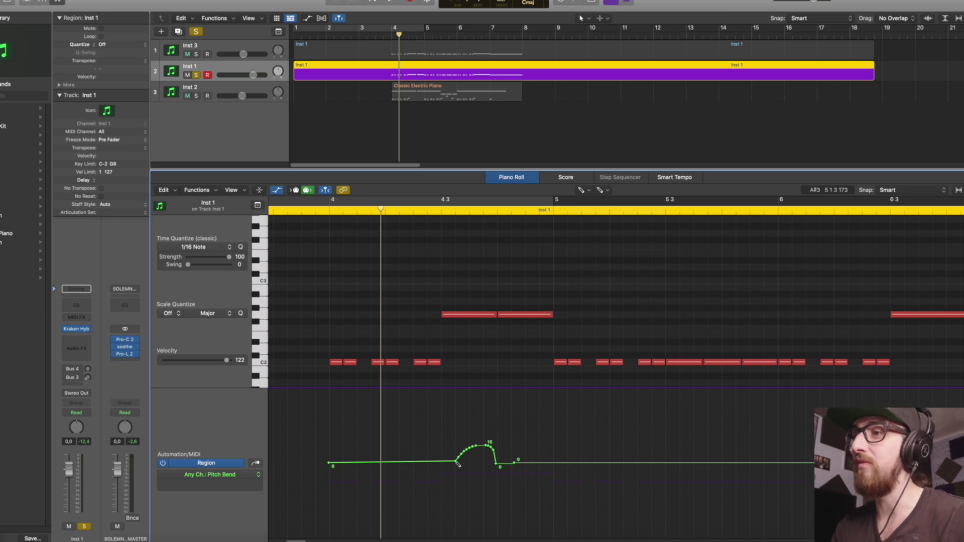
mouse_move(458, 463)
left_mouse_down()
mouse_move(477, 400)
mouse_move(497, 464)
left_mouse_up()
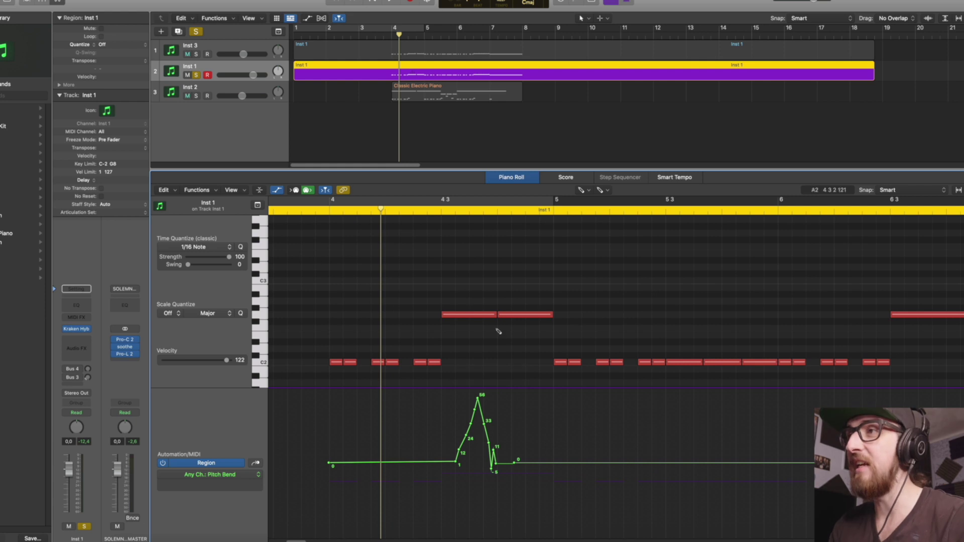
Draw a rounded pitch bend peaking at 32 under the second long note and set its end point to 0
mouse_move(506, 464)
left_mouse_down()
mouse_move(508, 442)
mouse_move(531, 426)
mouse_move(557, 475)
left_mouse_up()
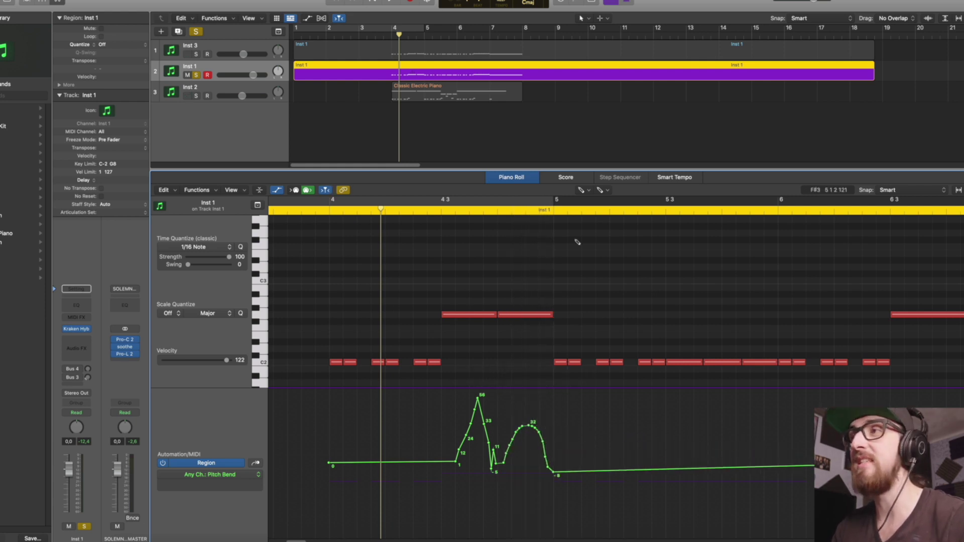
left_click(582, 190)
key("a")
left_click_drag(554, 473, 553, 463)
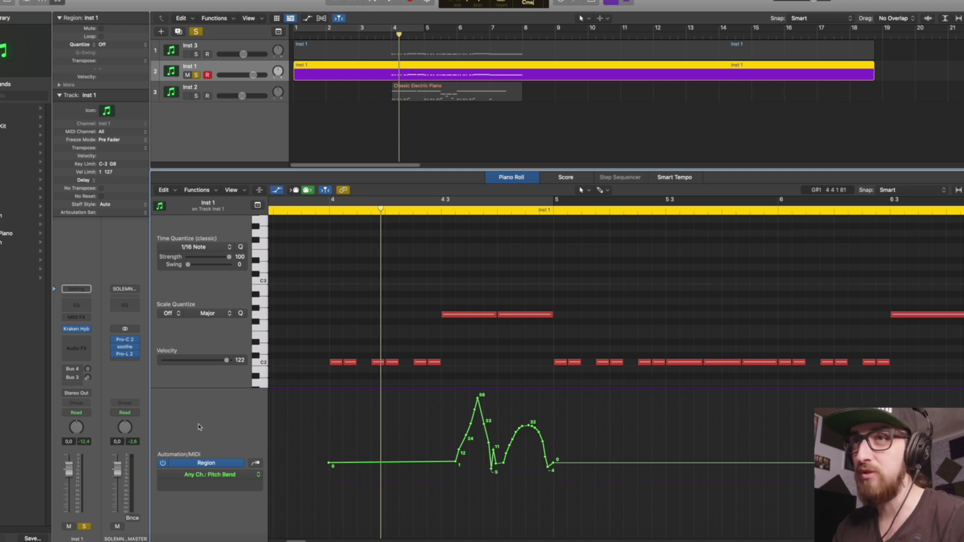
Open the Kraken Hybrid plug-in on its playing settings, with its window clear of the pitch bend curves
left_click(76, 329)
left_click_drag(260, 69, 539, 120)
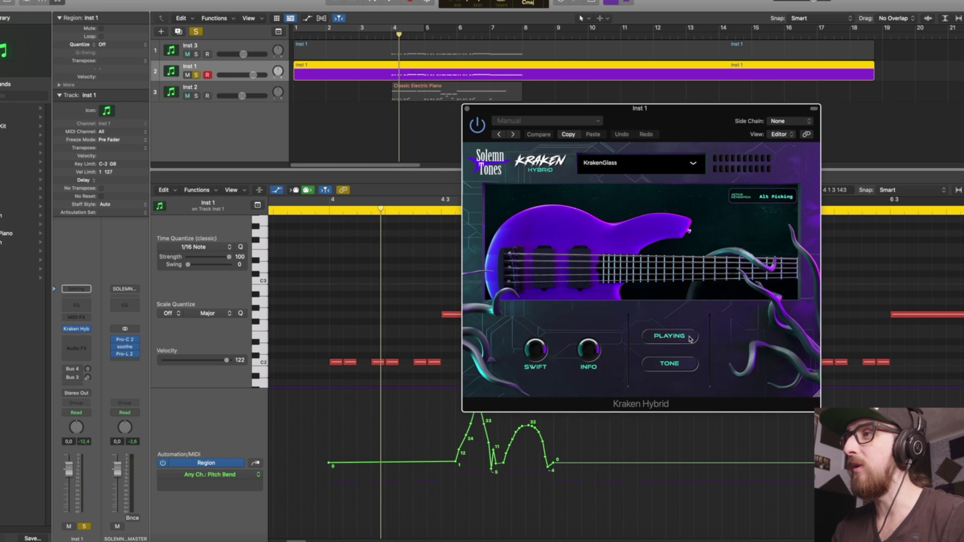
left_click(679, 338)
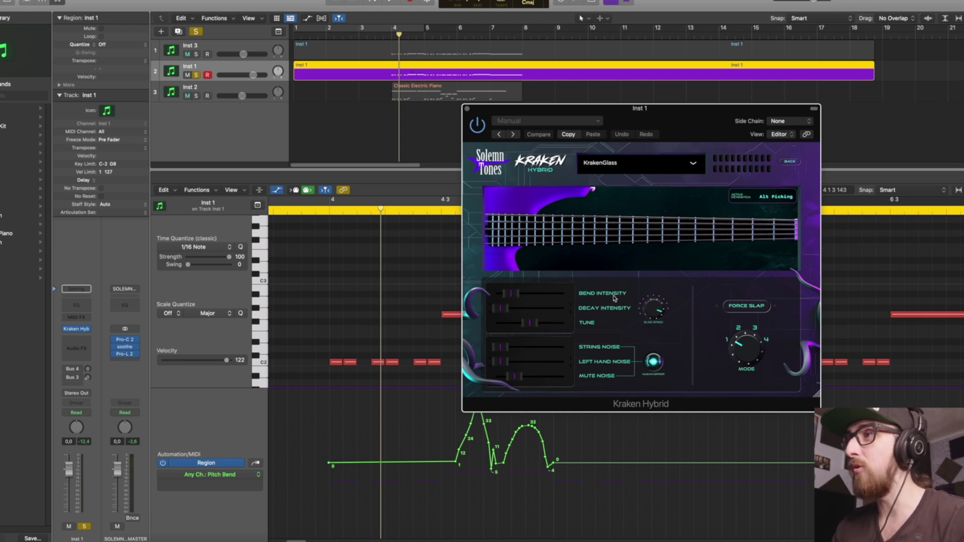
left_click_drag(628, 108, 737, 84)
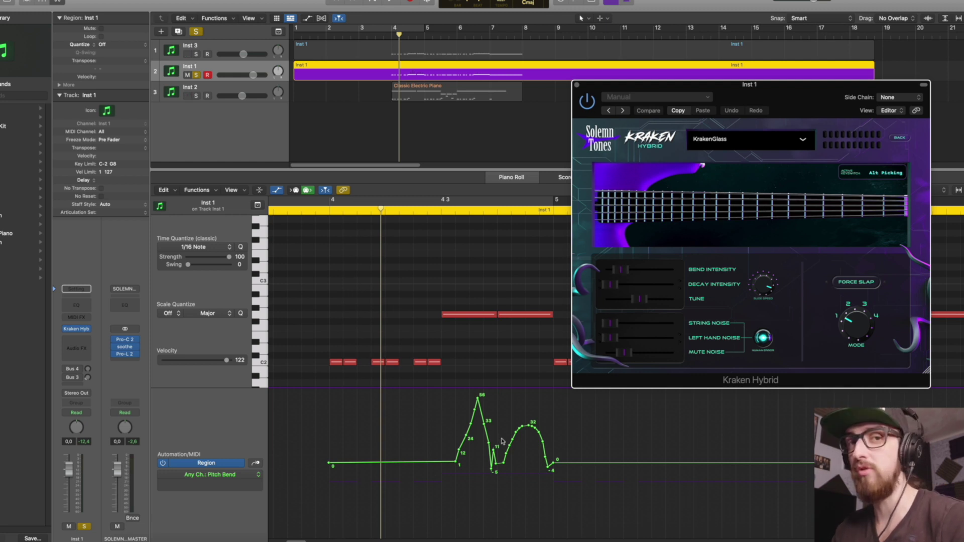
Try Bend Intensity at its highest and lowest settings and leave it at a low setting above the minimum
left_click_drag(624, 270, 672, 270)
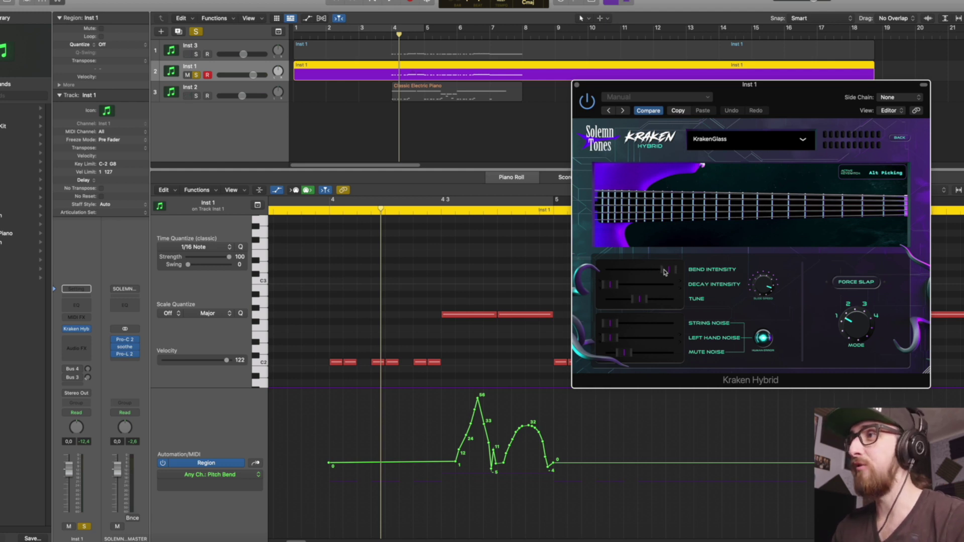
left_click_drag(668, 273, 564, 275)
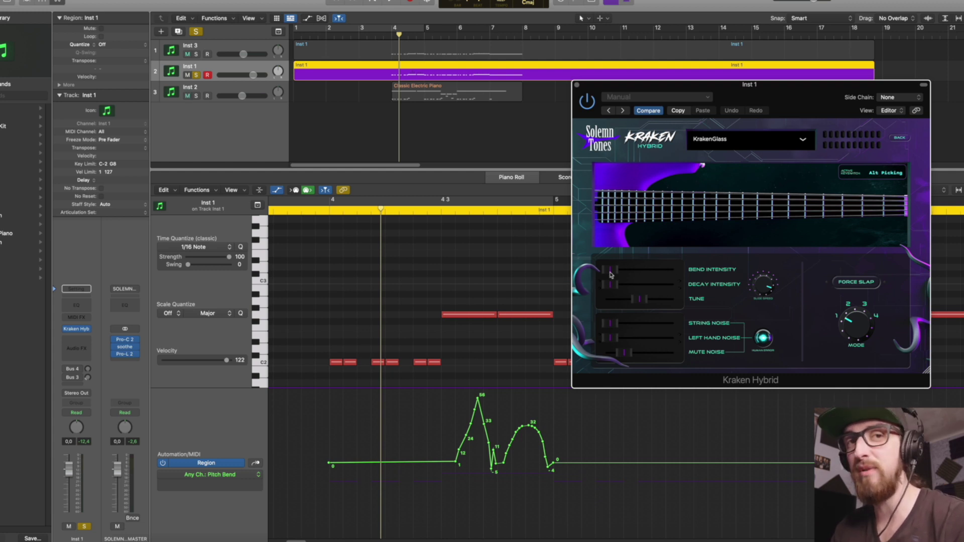
mouse_move(611, 274)
left_mouse_down()
mouse_move(645, 274)
mouse_move(626, 274)
left_mouse_up()
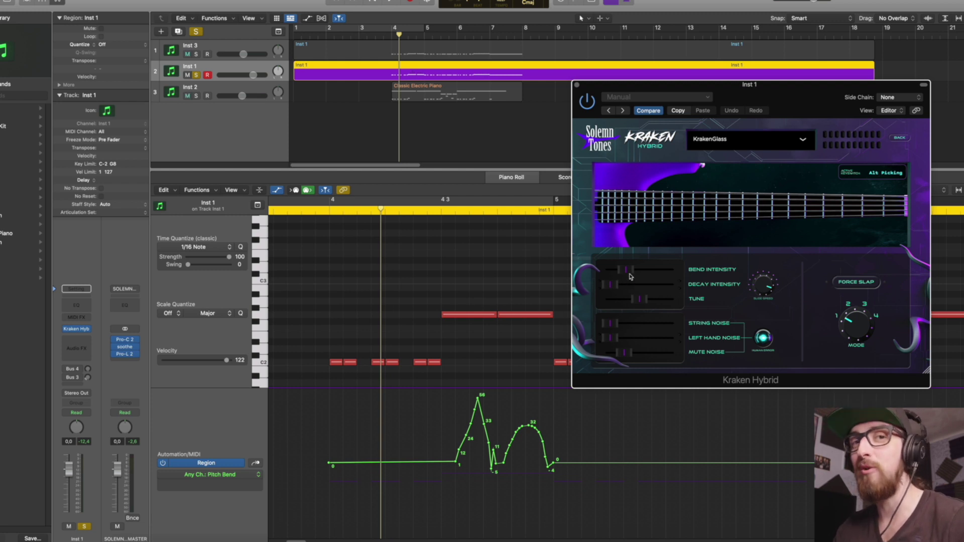
Redraw the bend under the first long note freehand as a rounded pitch bend peaking at 31, keeping the plug-in window clear of it
left_click_drag(653, 85, 722, 63)
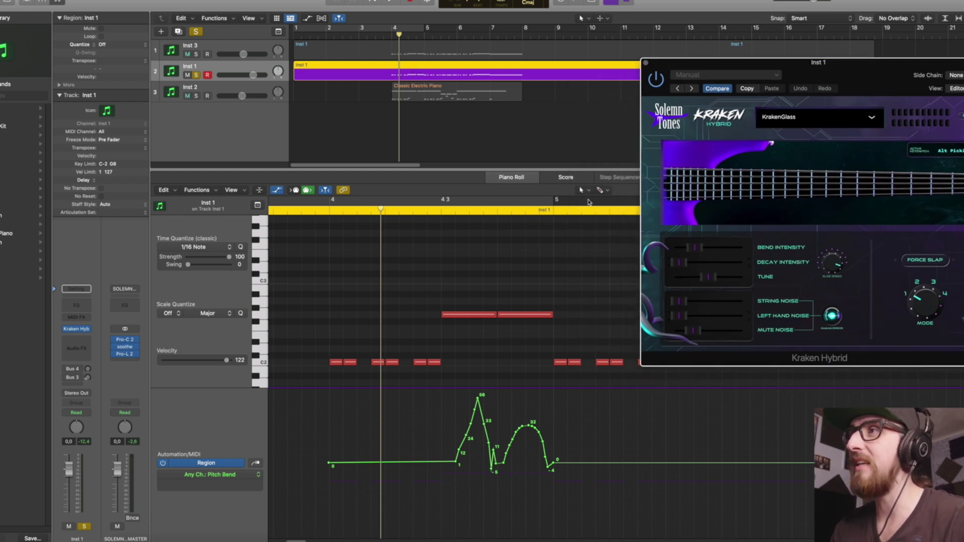
left_click(584, 190)
left_click(611, 212)
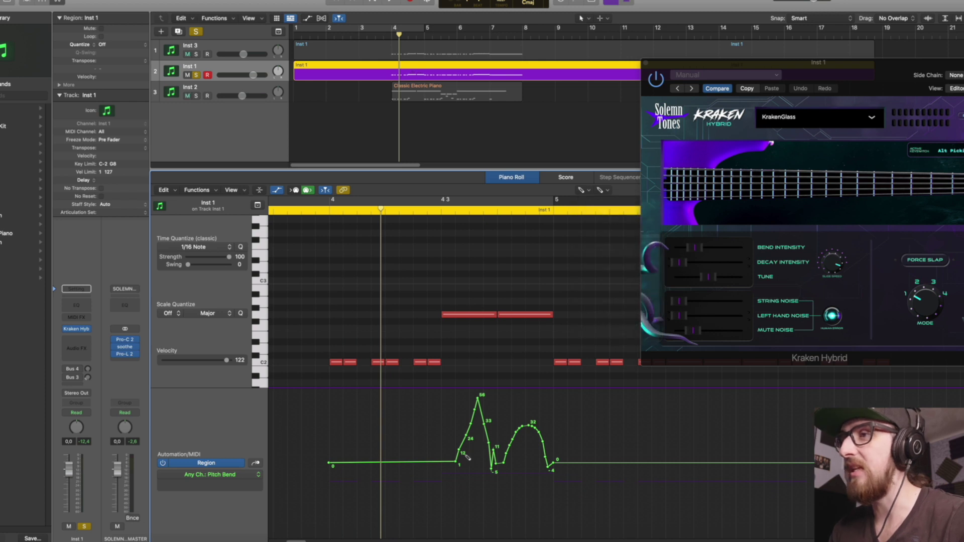
mouse_move(458, 462)
left_mouse_down()
mouse_move(480, 427)
mouse_move(500, 465)
mouse_move(455, 463)
left_mouse_up()
key("t")
key("t")
Cycle the two bent notes from 4 3 to 5 and play them with Bend Intensity at its lowest and highest settings
left_click(443, 212)
left_click_drag(411, 28, 426, 28)
left_click_drag(696, 251, 647, 255)
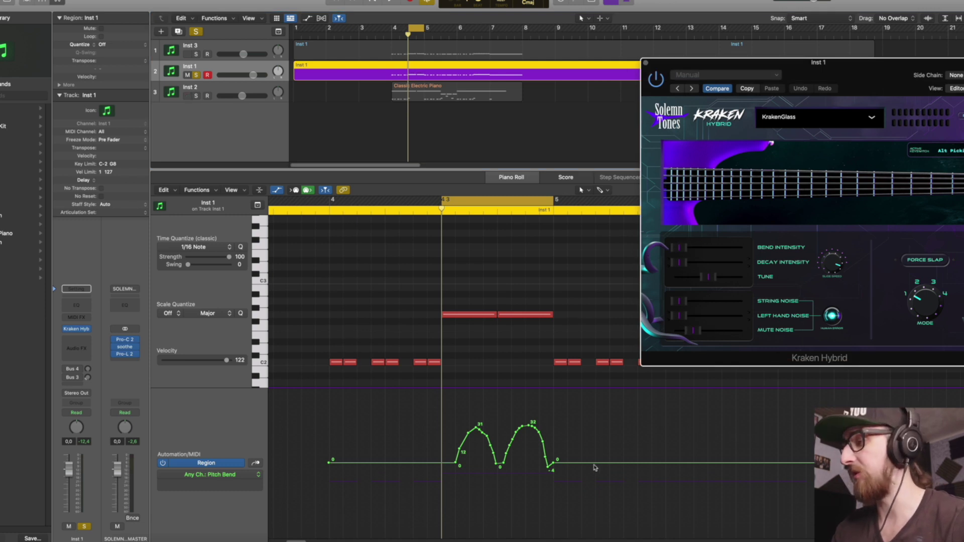
key("space")
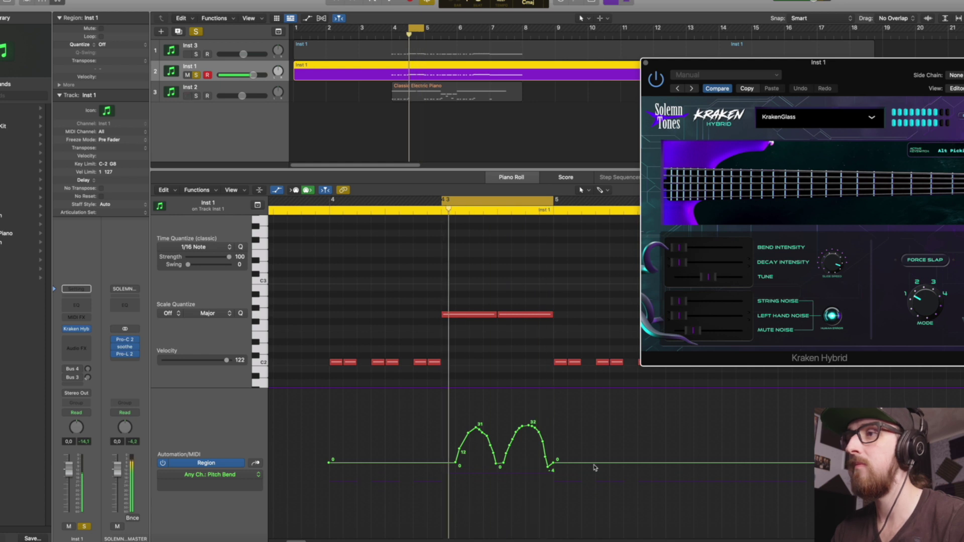
left_click_drag(681, 251, 748, 251)
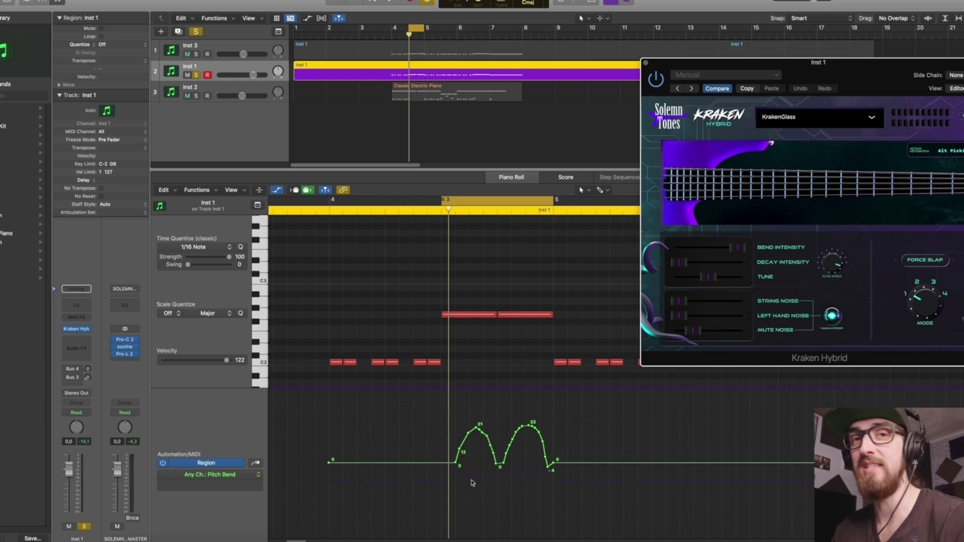
key("space")
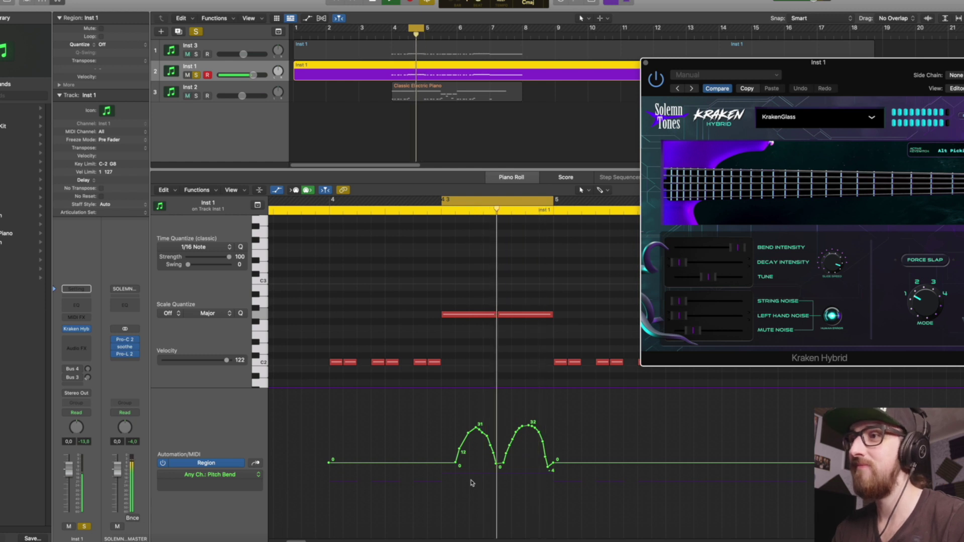
Set Bend Intensity slightly above its minimum, audition the cycled bends, and play the part from bar 4 with cycling off
left_click_drag(705, 248, 688, 250)
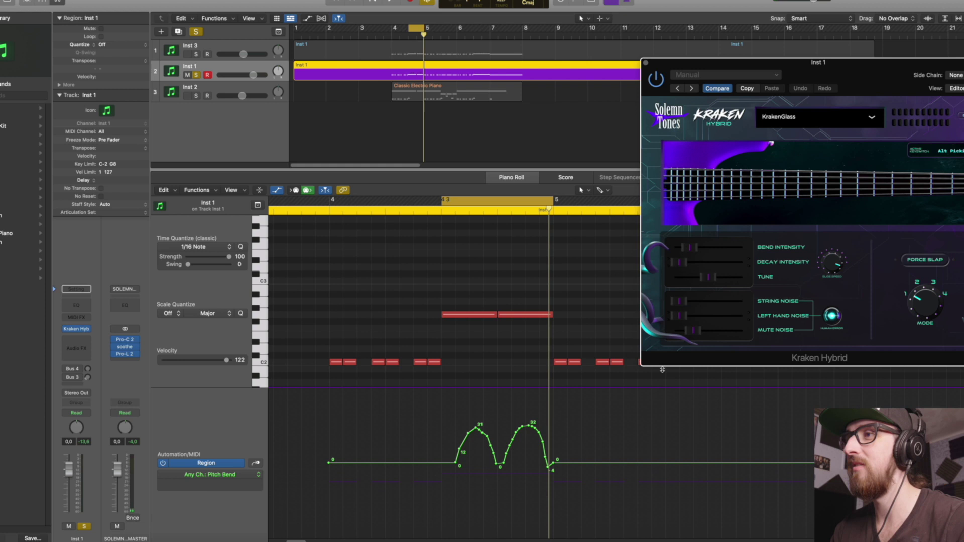
key("space")
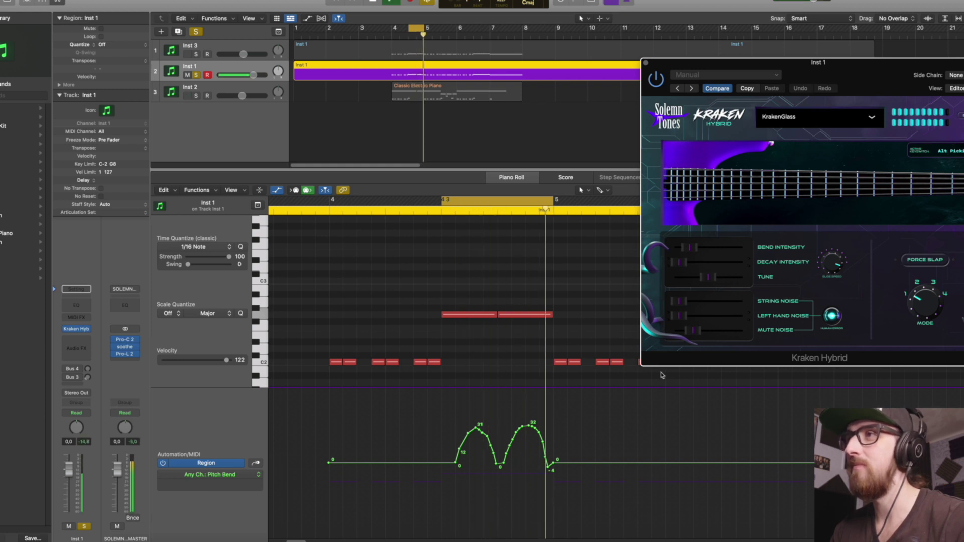
key("space")
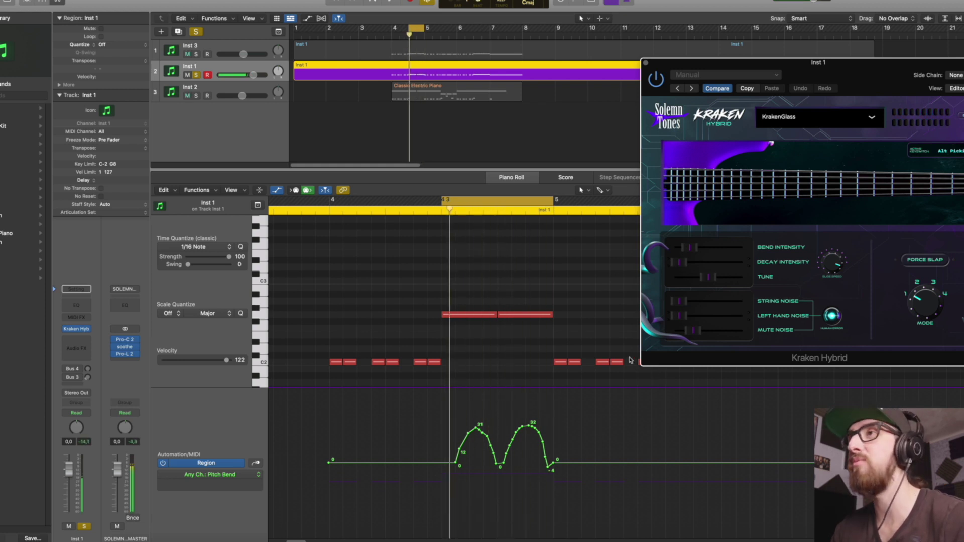
left_click(517, 203)
left_click(320, 211)
key("space")
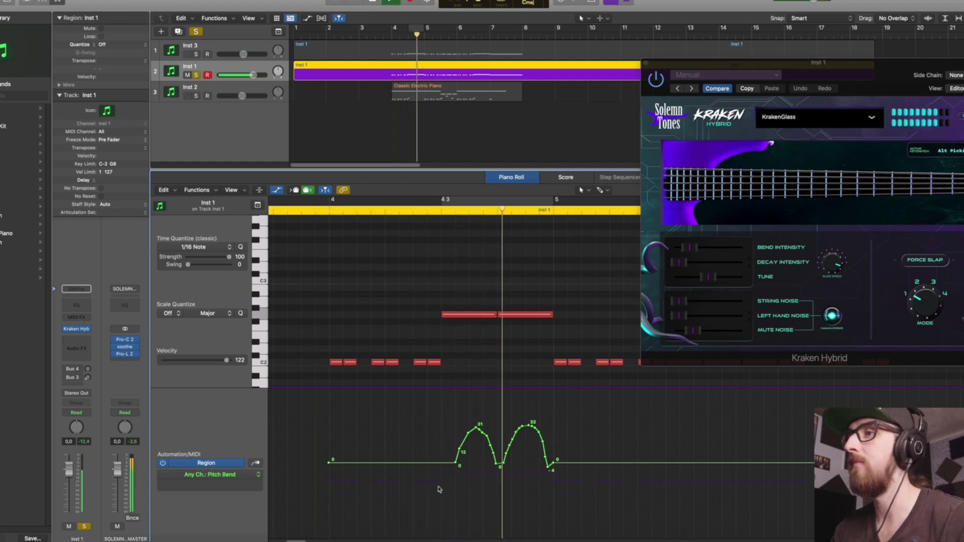
Move the plug-in window clear of the notes and play from bar 6 through the triple bend under the long note at 6 3
left_click_drag(726, 63, 305, 55)
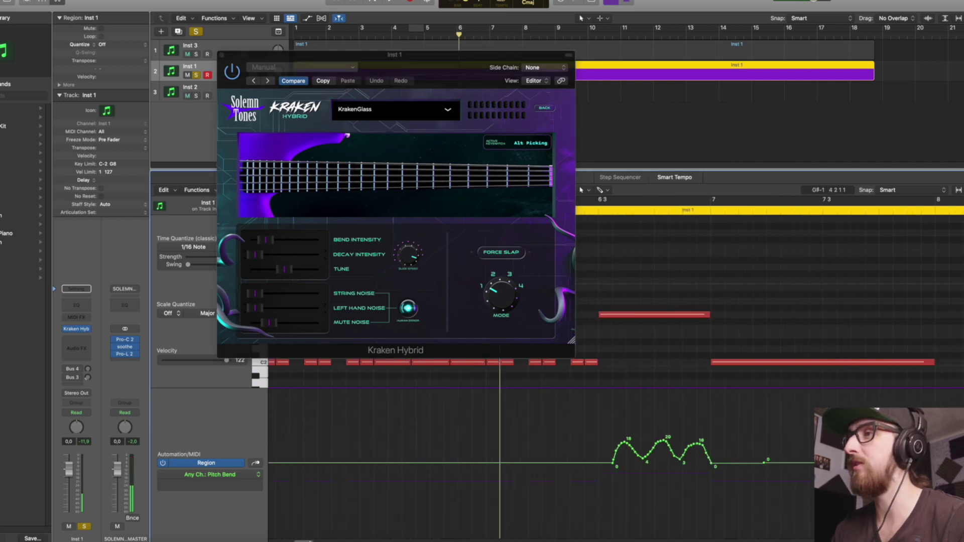
left_click_drag(384, 72, 266, 81)
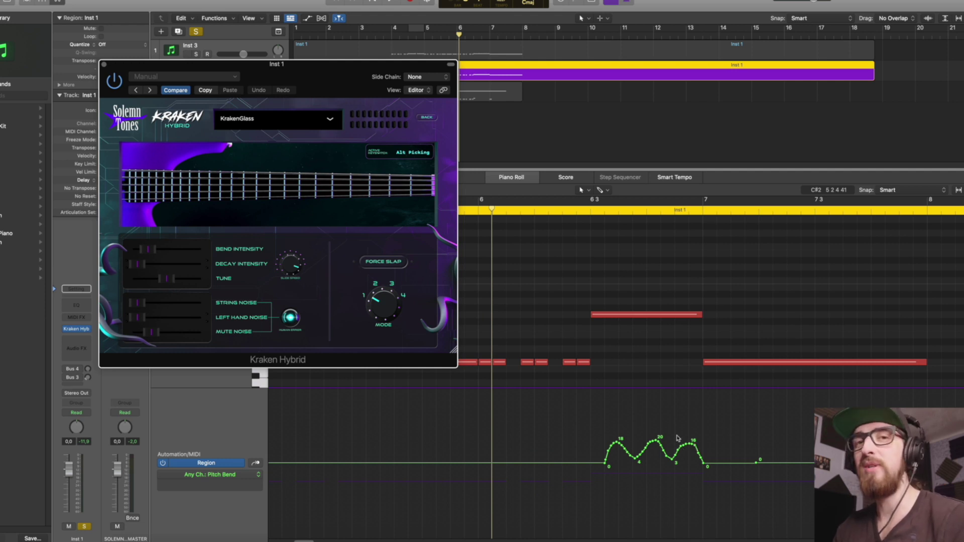
left_click(591, 462)
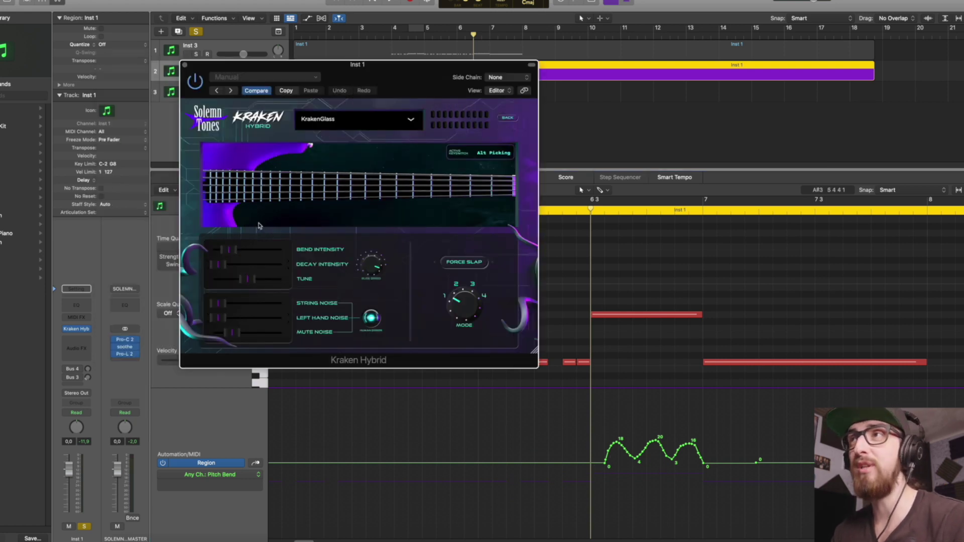
left_click_drag(384, 91, 283, 63)
left_click(476, 212)
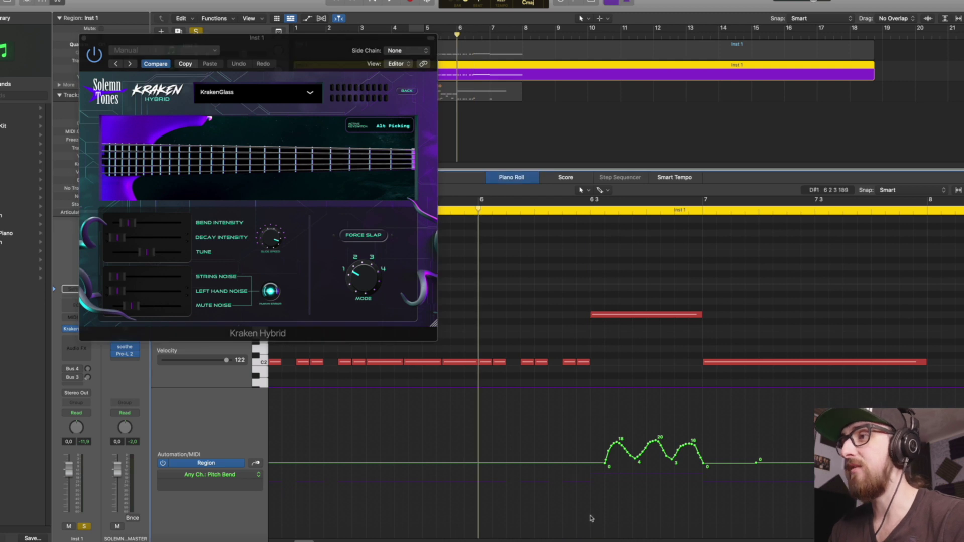
key("space")
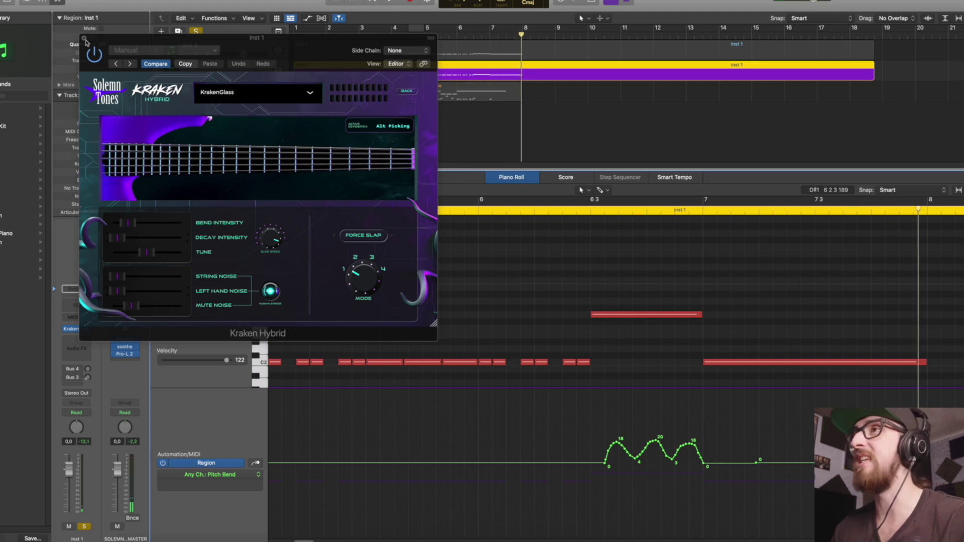
Hide the plug-in window, solo Inst 3 instead of Inst 1, and display its Ch. 1: Pitch Bend automation
key("v")
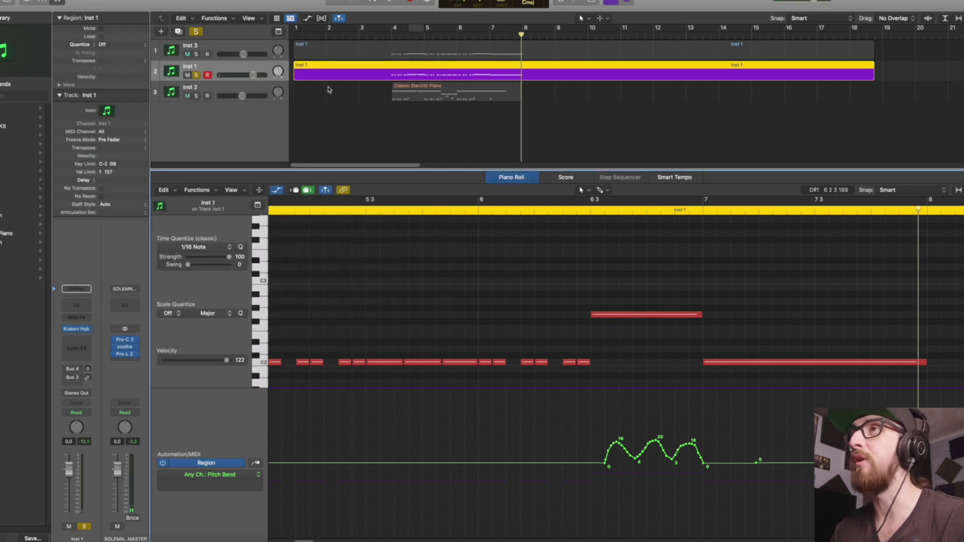
left_click(196, 75)
left_click(197, 54)
left_click(210, 474)
left_click(236, 499)
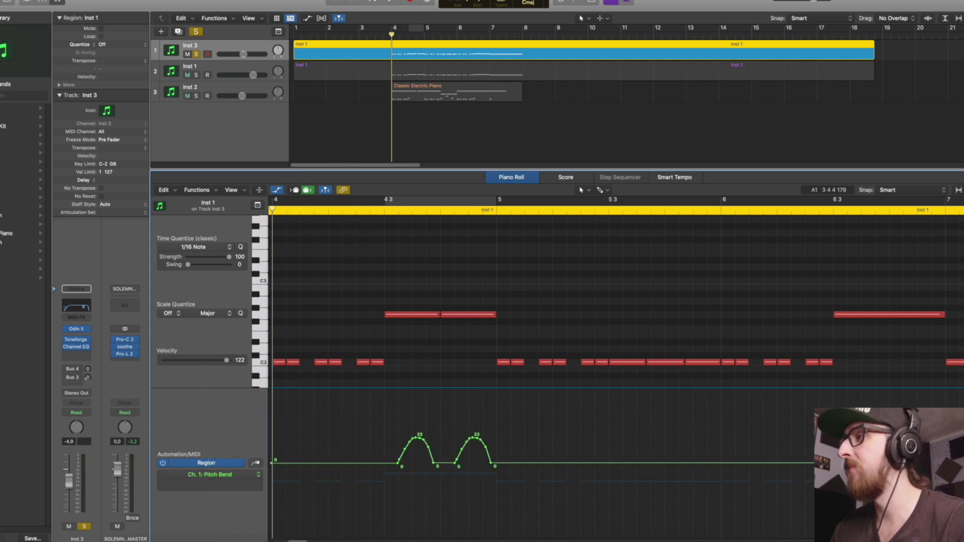
Examine the bend settings in the Odin II plug-in's advanced settings on Inst 3 and close its window
key("v")
left_click_drag(783, 160, 411, 119)
left_click(440, 368)
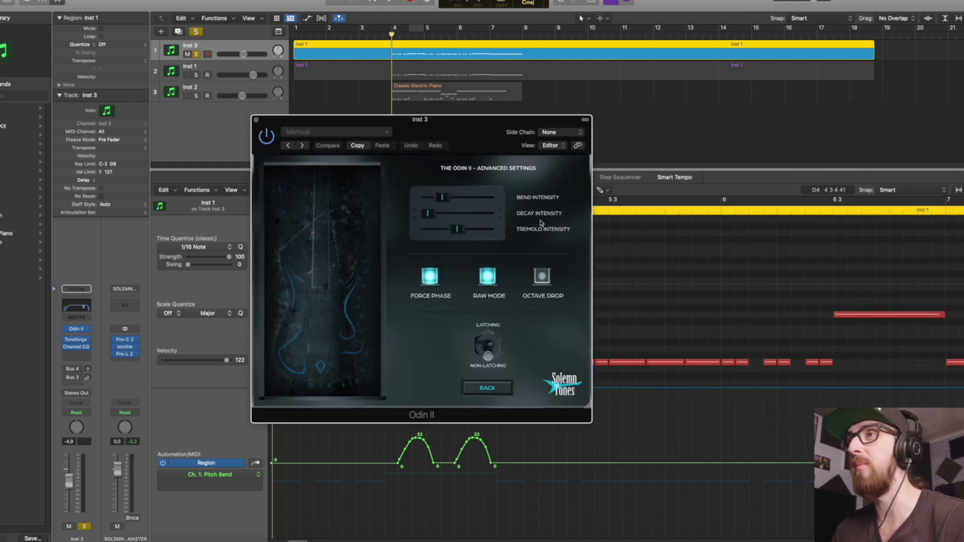
left_click(487, 388)
left_click(256, 120)
Play Inst 3 soloed and with all tracks unsoloed, and hide the Piano Roll's automation area for a wider view of the notes
key("space")
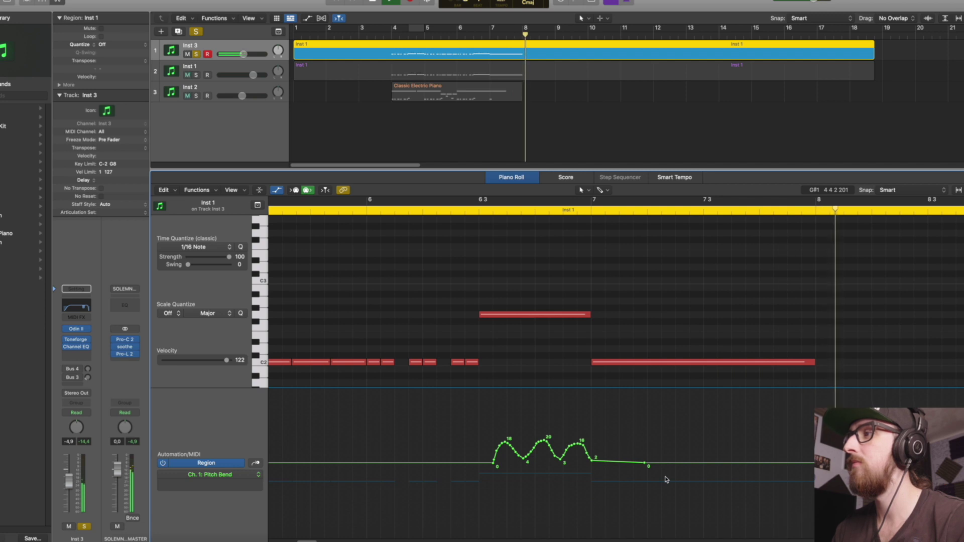
key("s")
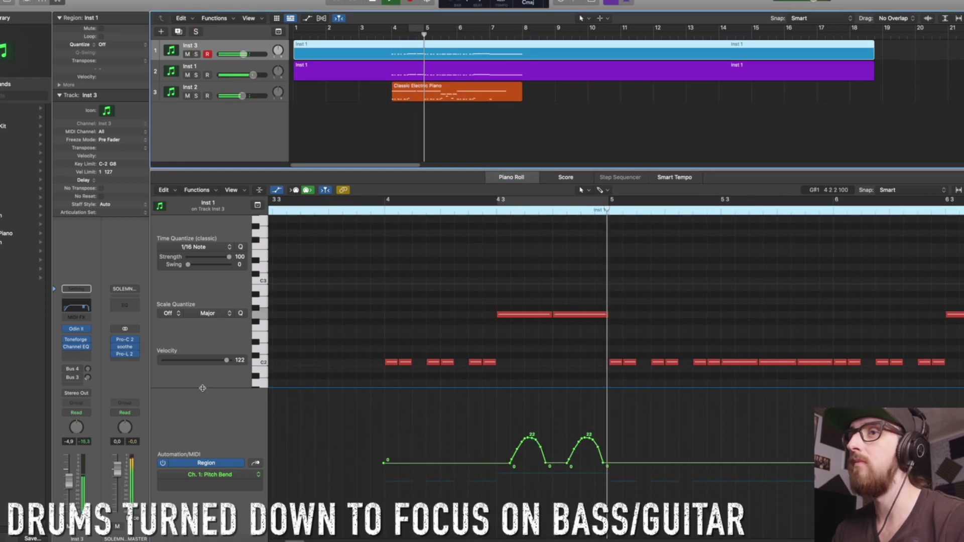
key("a")
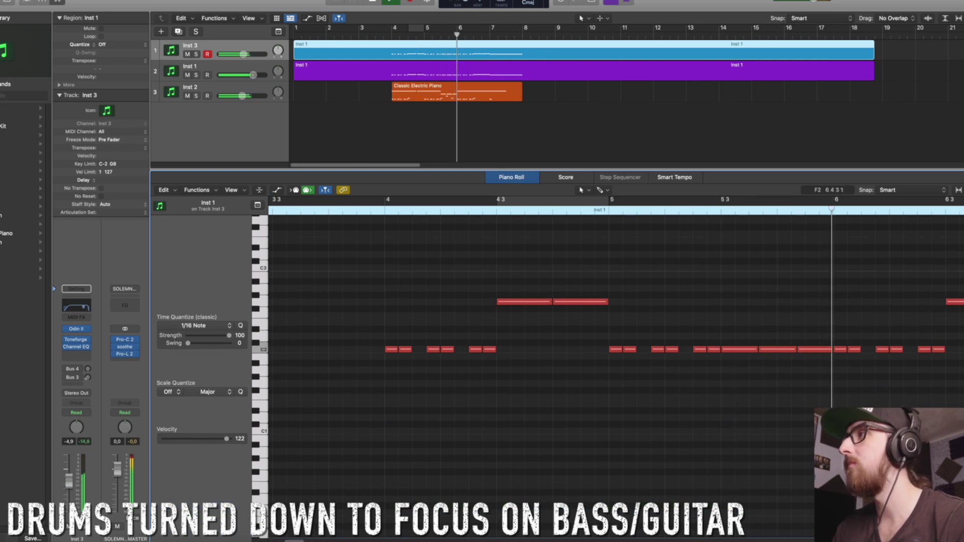
key("super+Left")
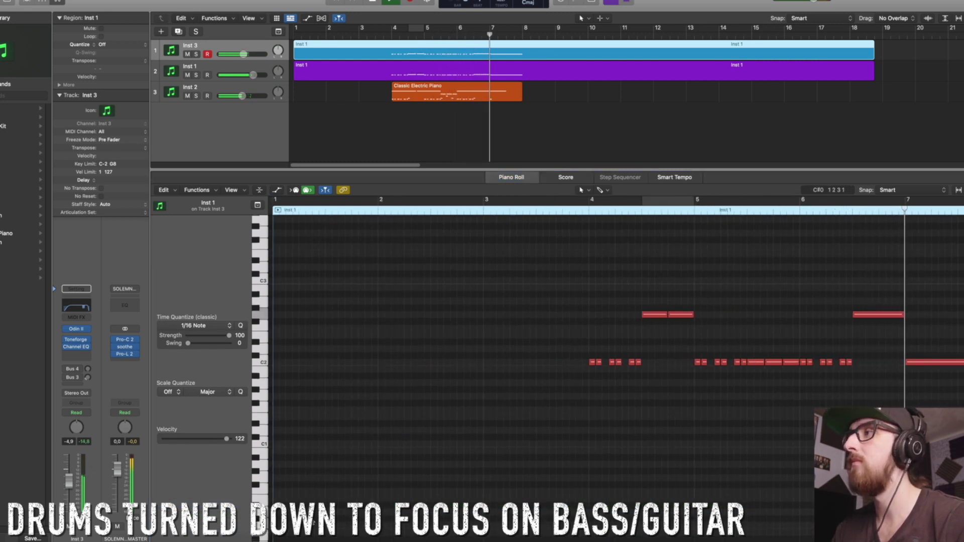